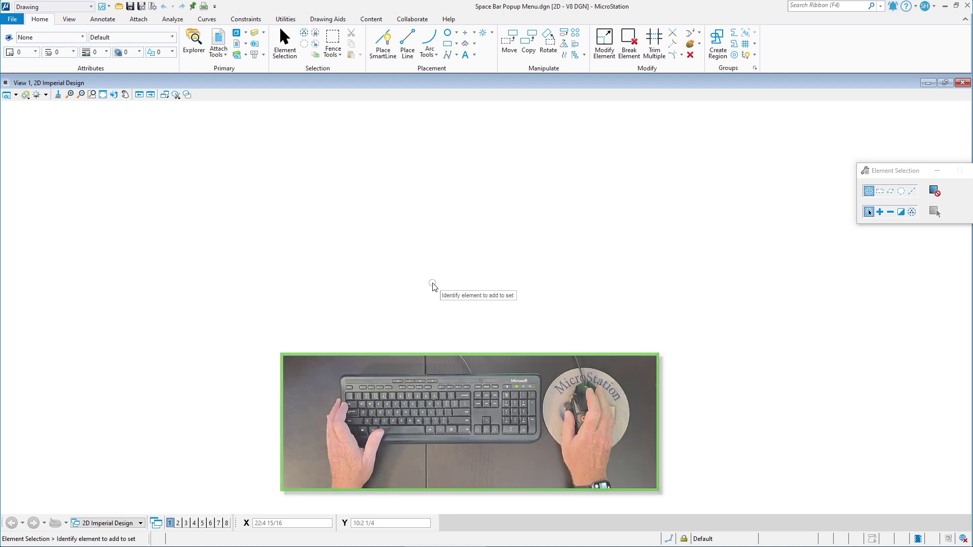
# Bring up the Space Bar popup menu and preview the Placement tools group.
pyautogui.press('space')
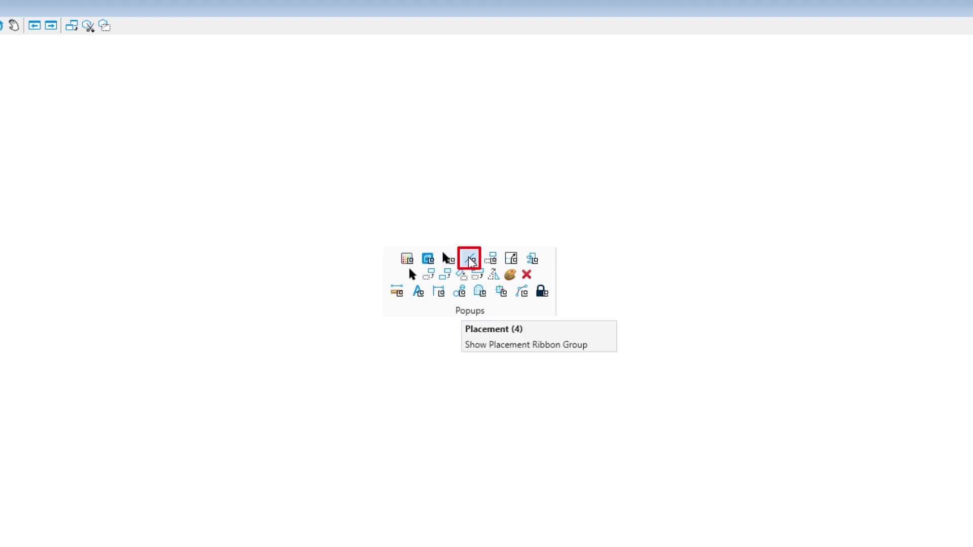
pyautogui.click(470, 259)
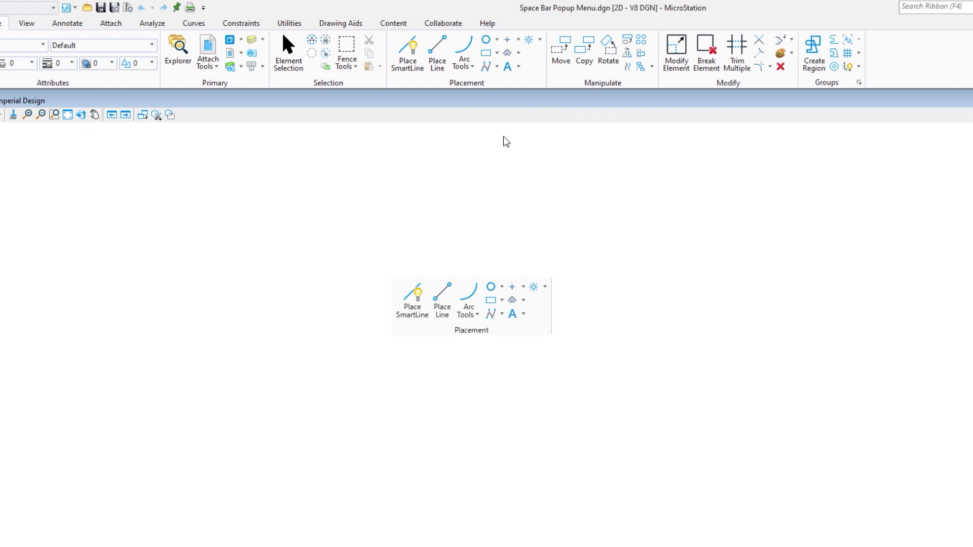
pyautogui.press('Escape')
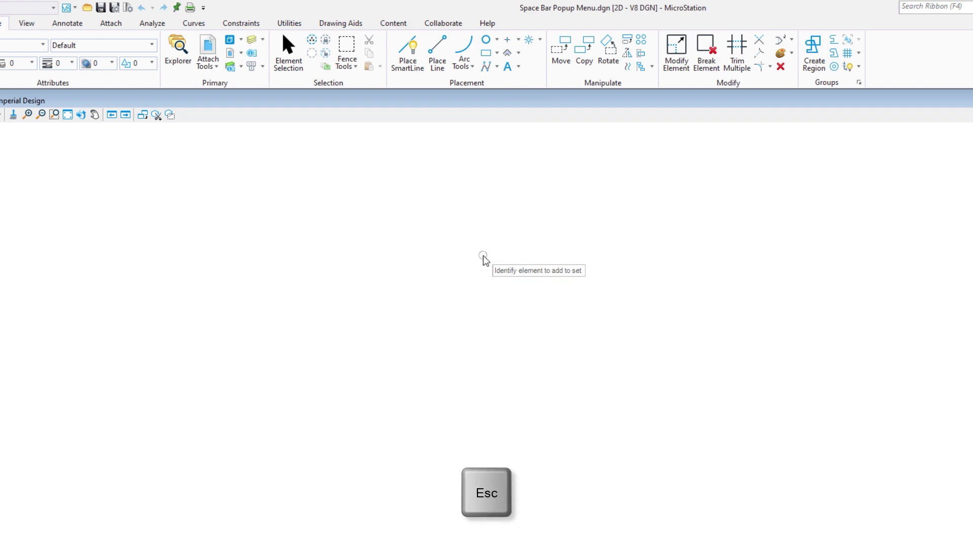
# Start the Copy tool from the popup menu, with its settings showing 1 copy.
pyautogui.press('space')
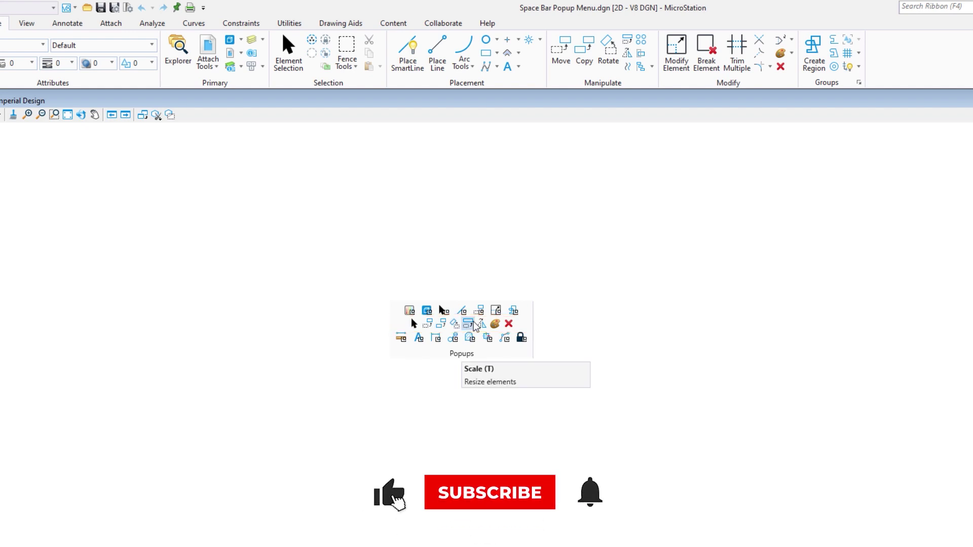
pyautogui.click(445, 328)
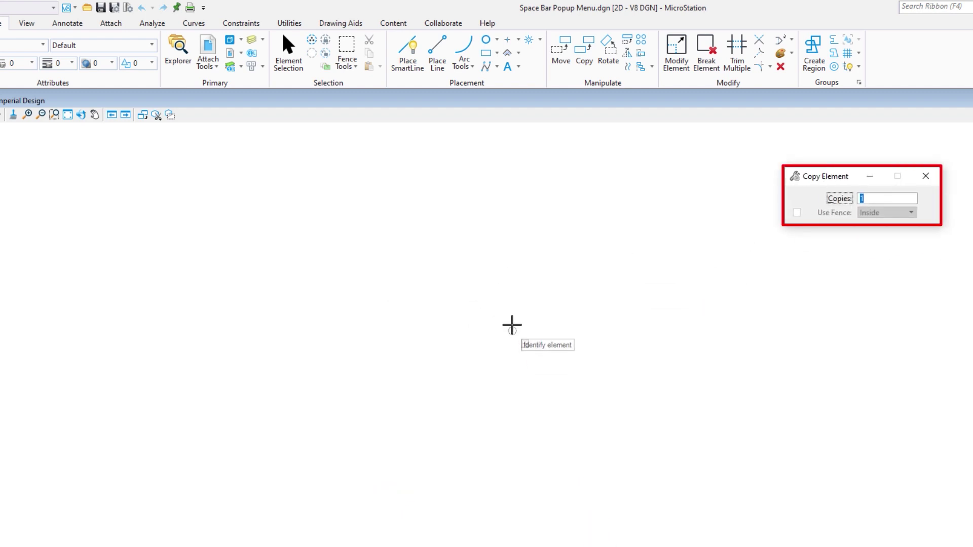
pyautogui.press('space')
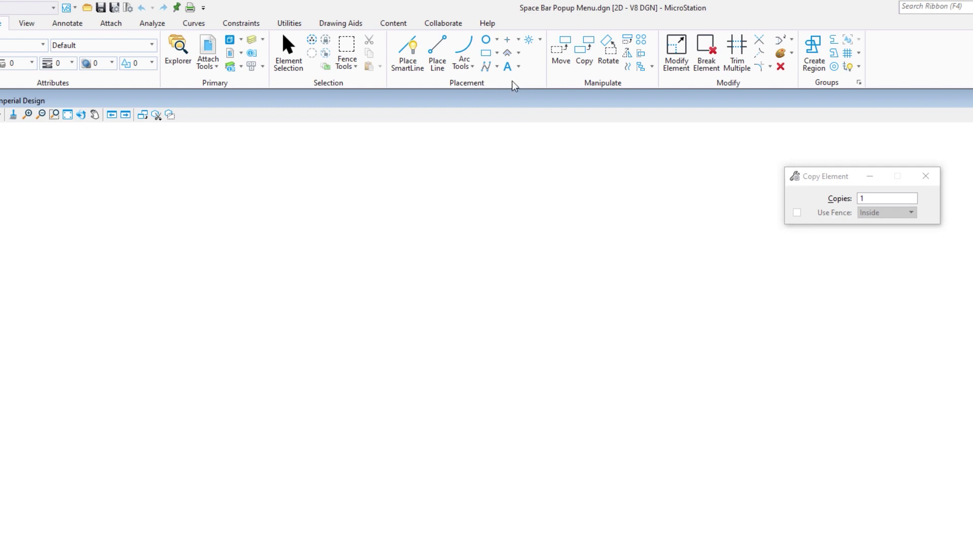
# Open Customize Ribbon for Personal.dgnlib from the ribbon's right-click menu.
pyautogui.rightClick(515, 86)
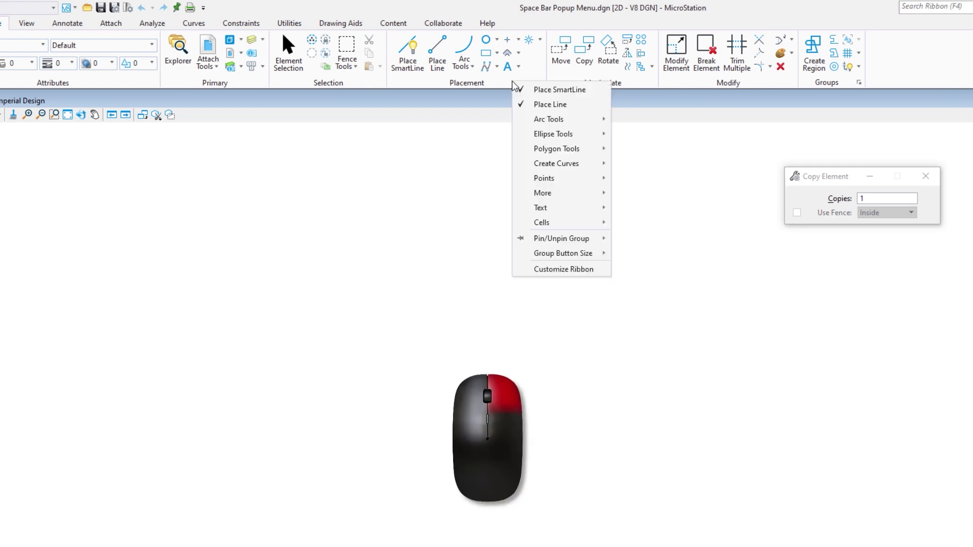
pyautogui.click(569, 270)
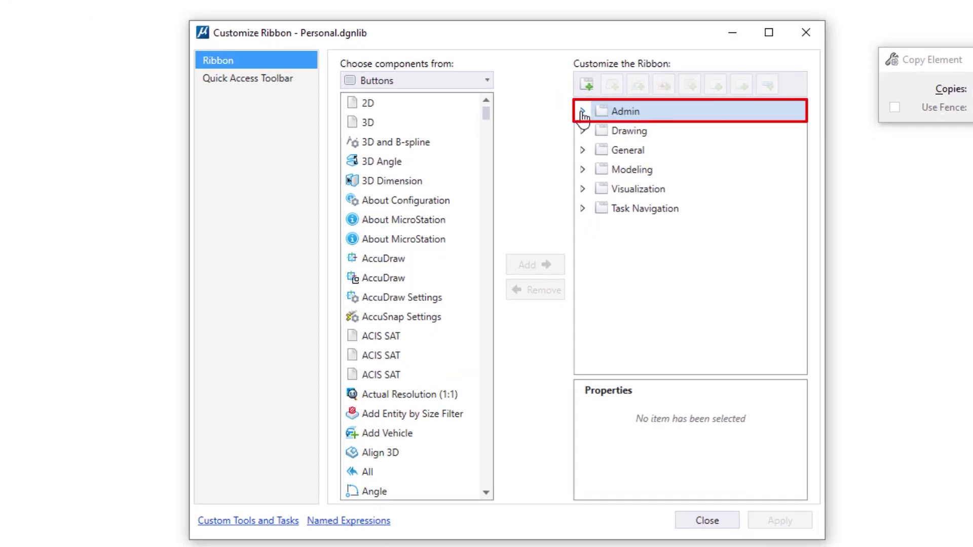
# Expand Admin > Interface > Popups > Popup Main to show its Top, Middle and Bottom sections.
pyautogui.click(582, 111)
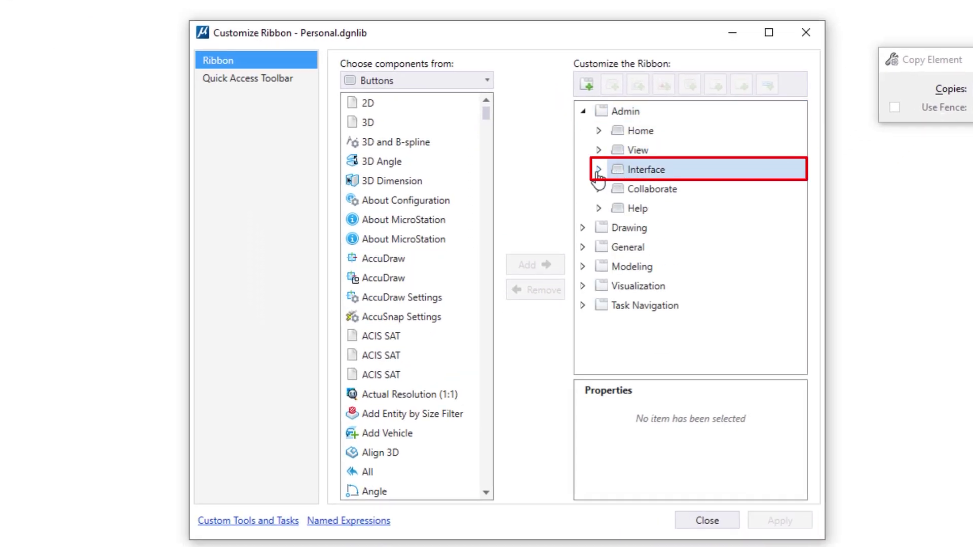
pyautogui.click(599, 170)
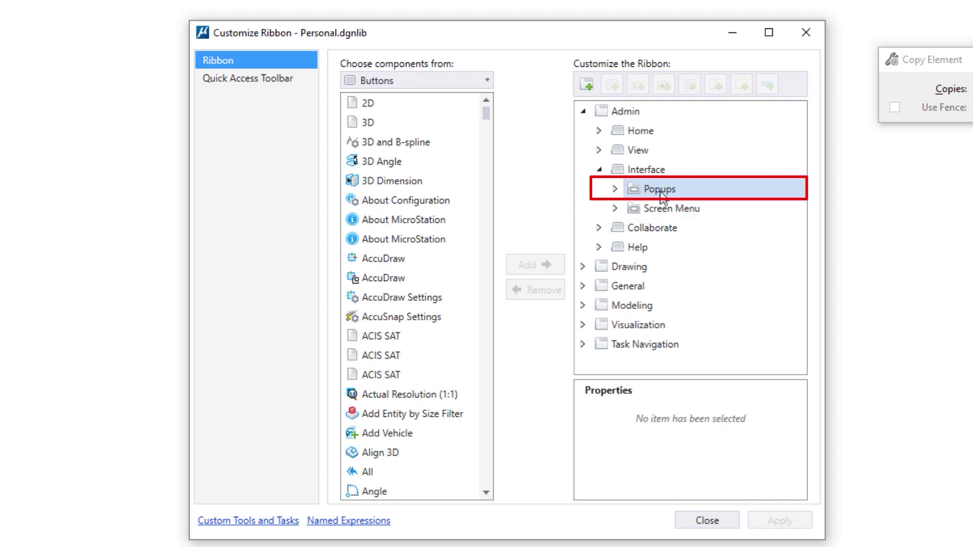
pyautogui.click(614, 190)
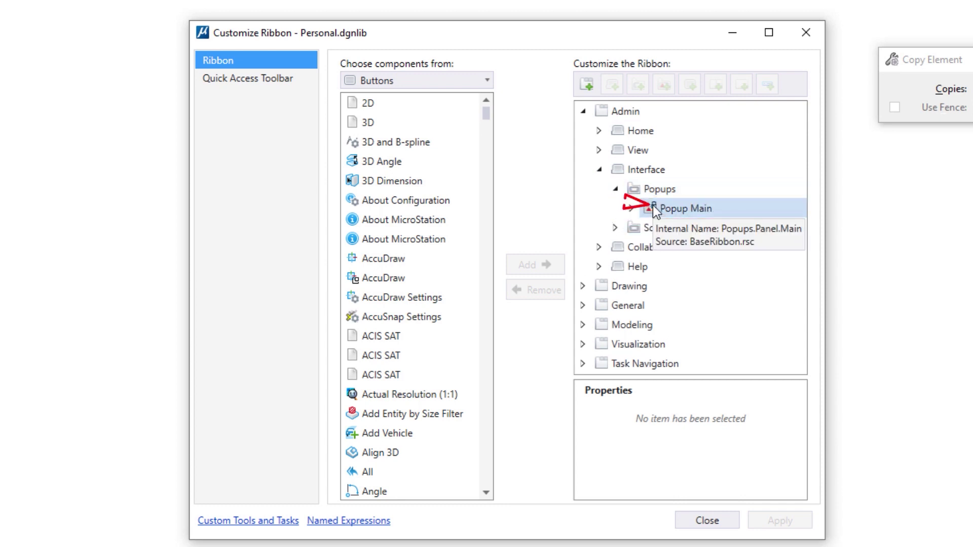
pyautogui.click(631, 209)
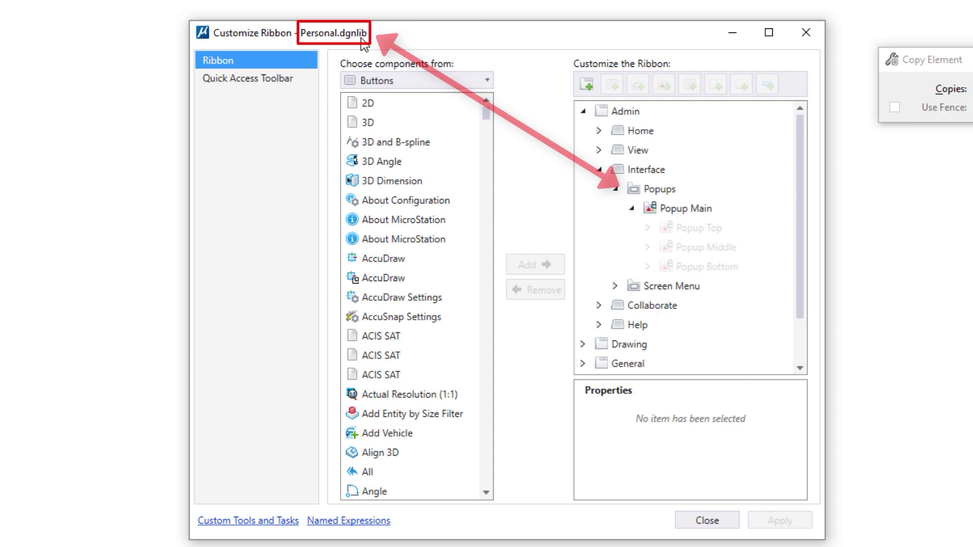
pyautogui.moveTo(661, 192)
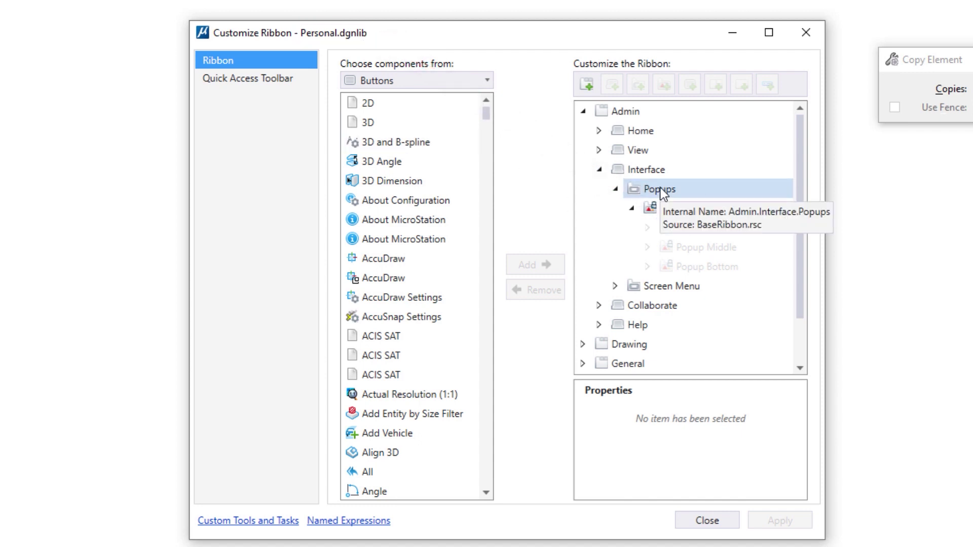
# Import a local copy of Popups and apply it, creating Popups (Custom) in Personal.dgnlib.
pyautogui.rightClick(661, 190)
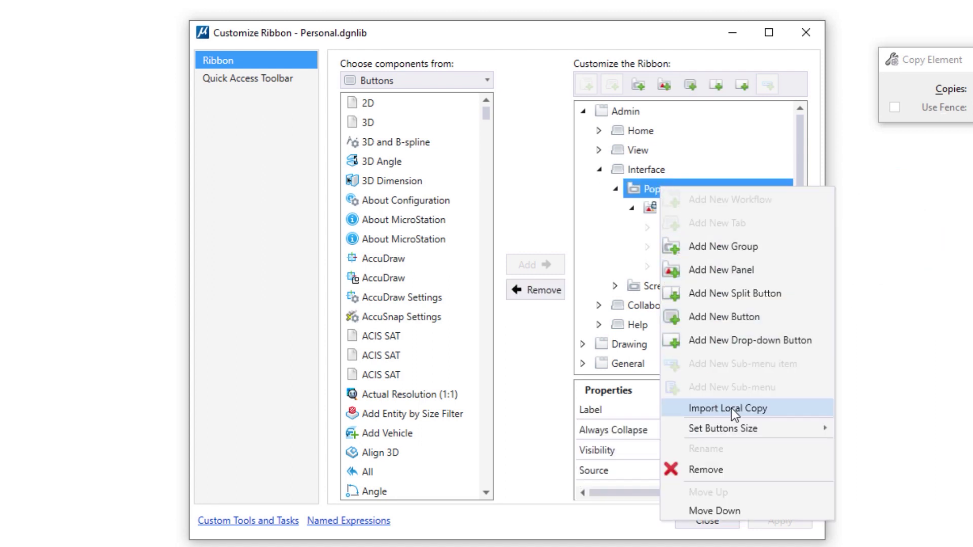
pyautogui.click(775, 411)
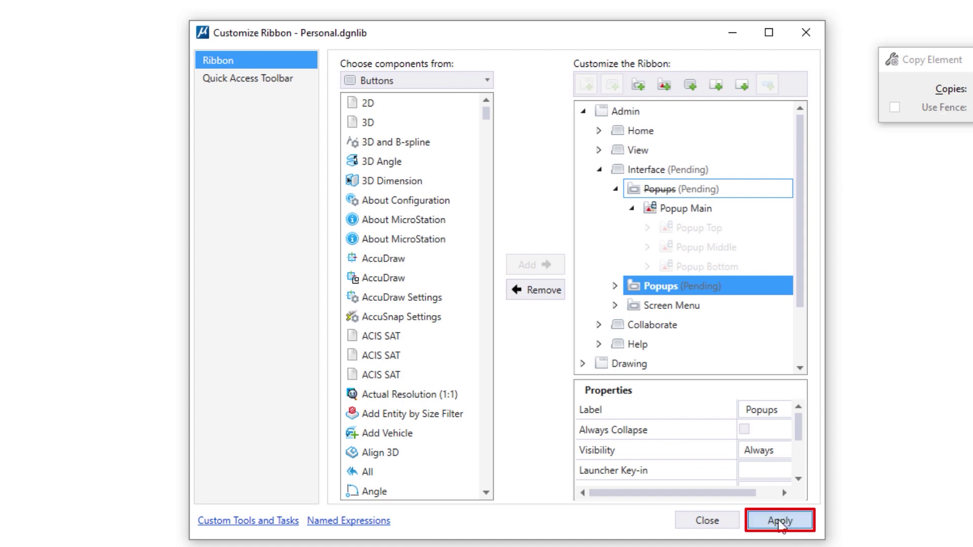
pyautogui.click(792, 522)
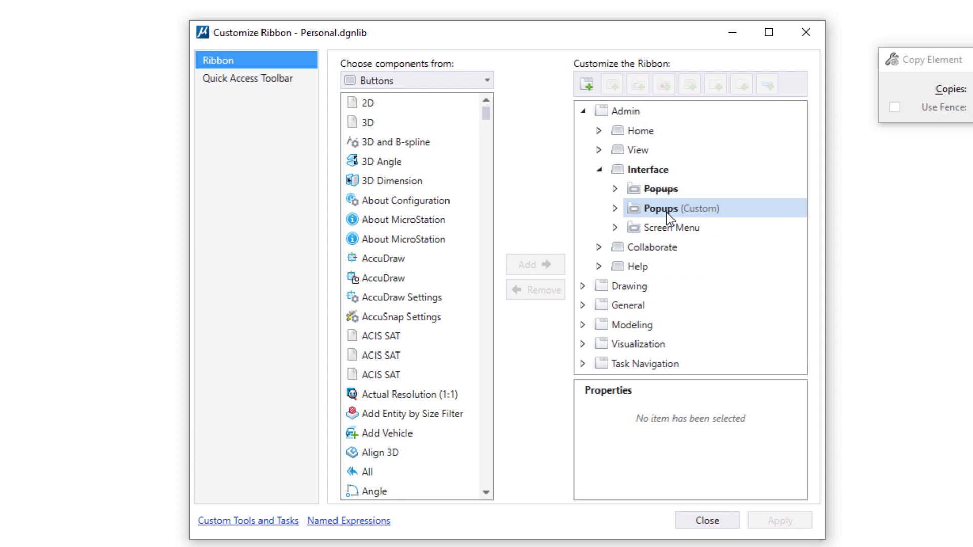
pyautogui.moveTo(675, 198)
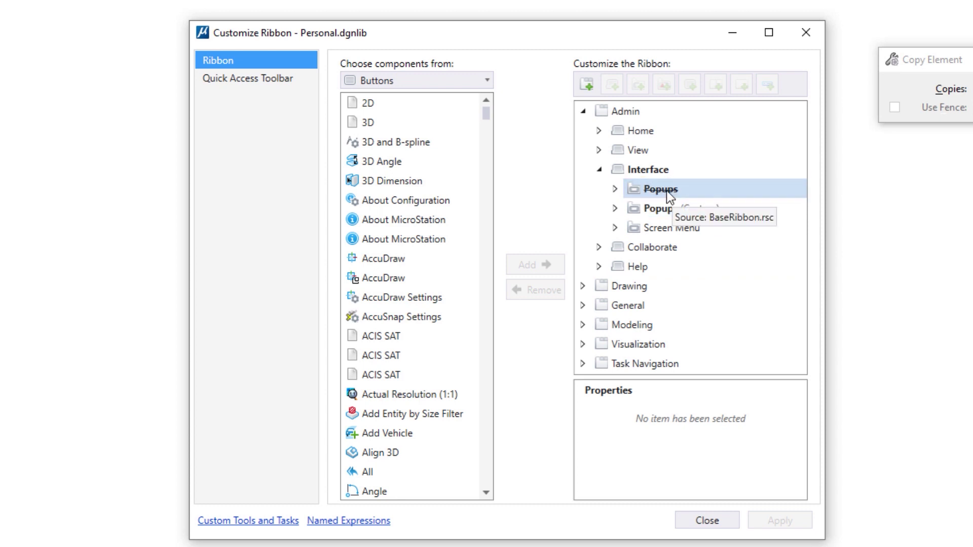
pyautogui.moveTo(700, 217)
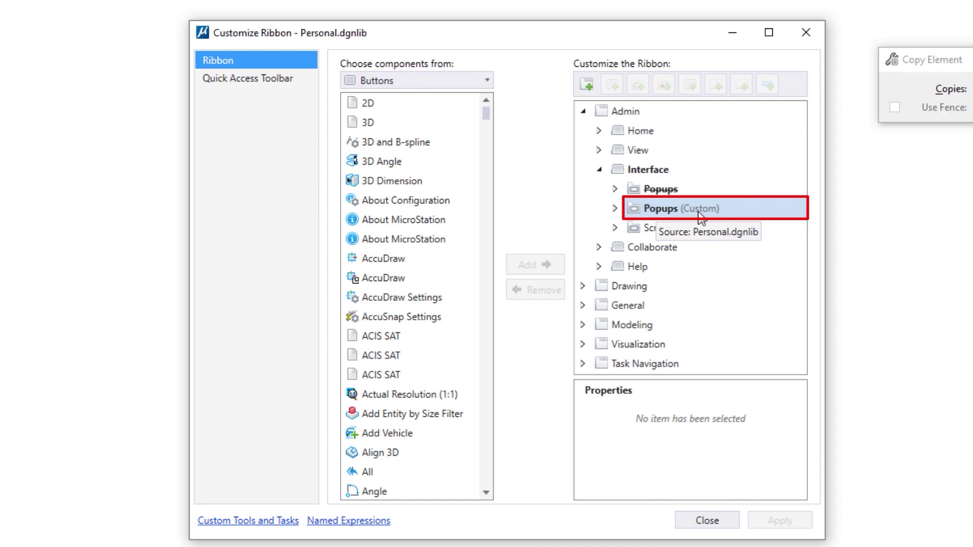
# In Popups (Custom) > Popup Middle, move Element Selection below Scale.
pyautogui.click(615, 210)
pyautogui.click(632, 229)
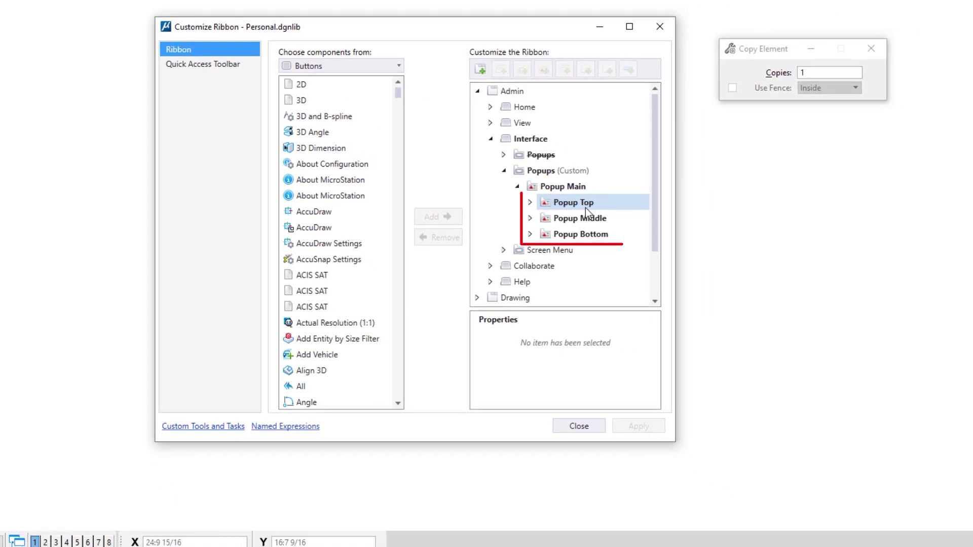
pyautogui.click(529, 219)
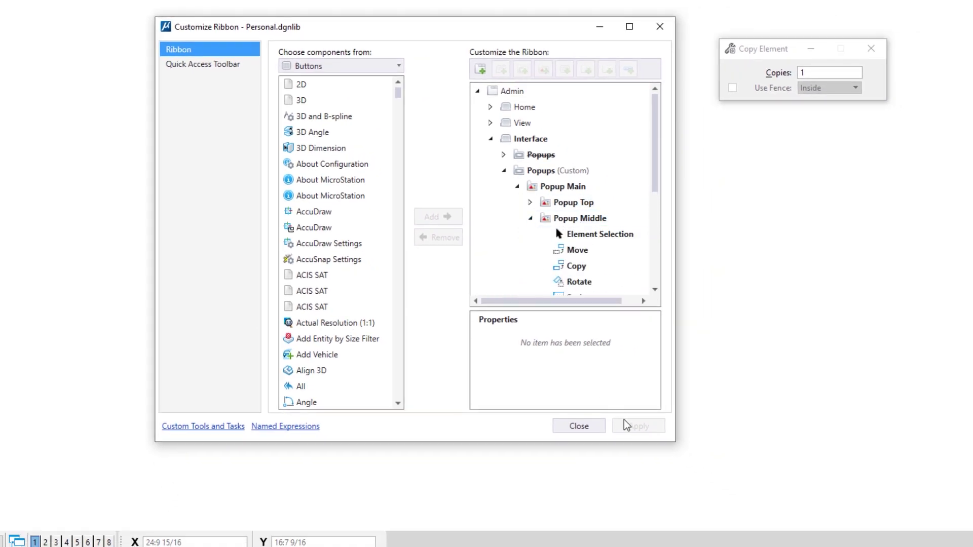
pyautogui.moveTo(673, 445); pyautogui.dragTo(771, 537)
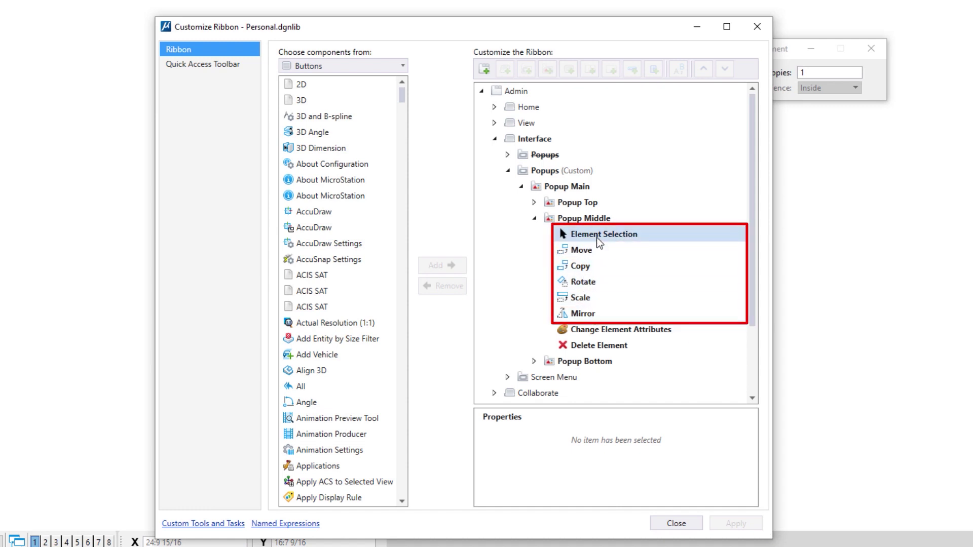
pyautogui.moveTo(597, 236)
pyautogui.mouseDown()
pyautogui.moveTo(615, 294)
pyautogui.moveTo(634, 303)
pyautogui.mouseUp()
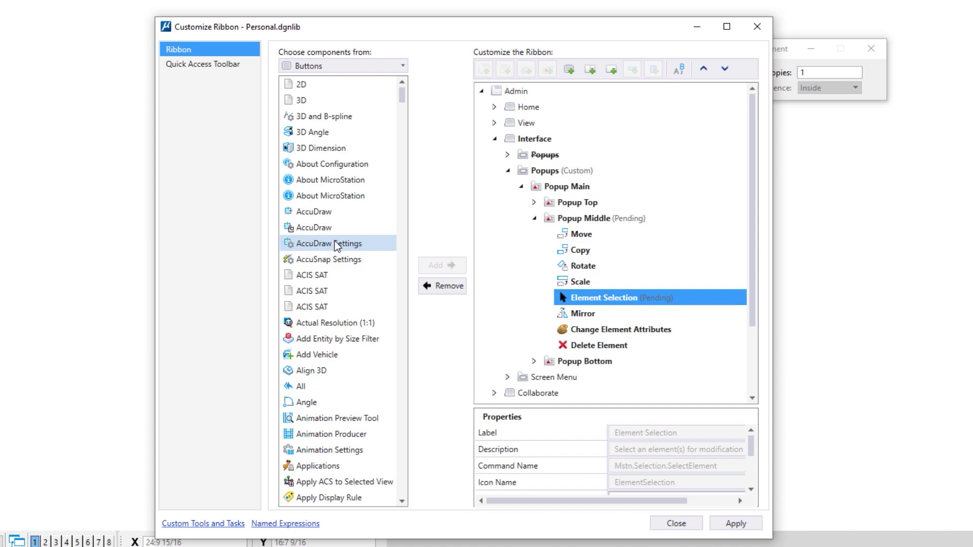
# Add Modify Element from the Buttons list directly below Element Selection.
pyautogui.scroll(-7, 335, 253)
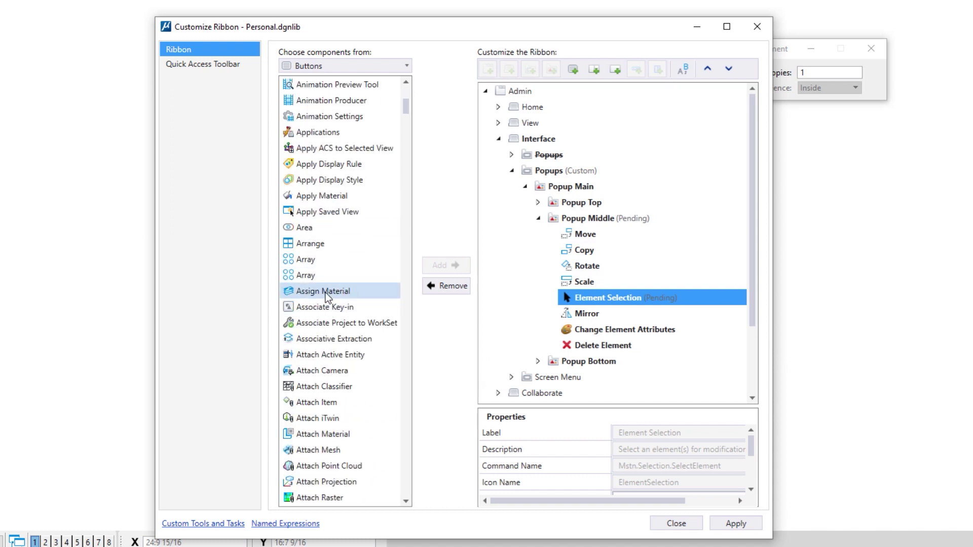
pyautogui.click(326, 293)
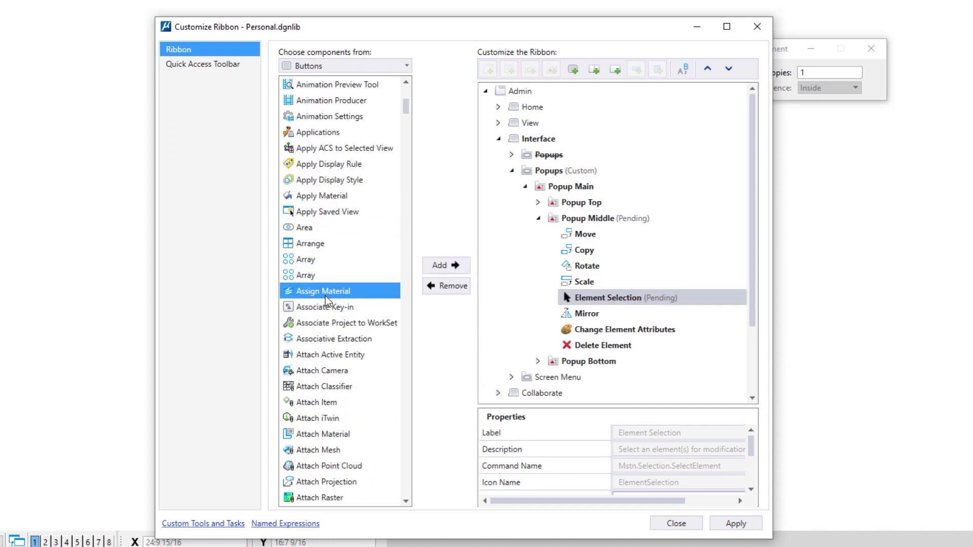
pyautogui.press('m')
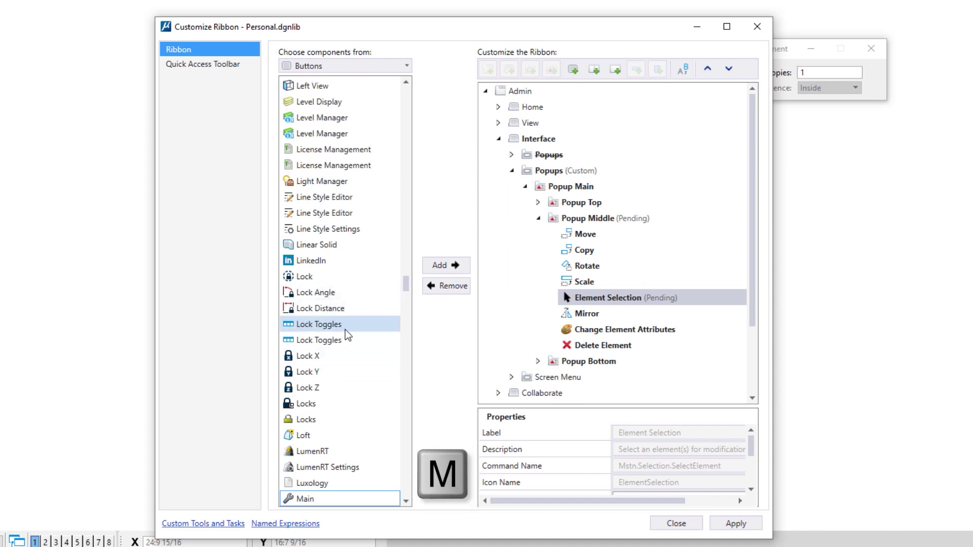
pyautogui.scroll(-4, 349, 304)
pyautogui.scroll(-13, 349, 350)
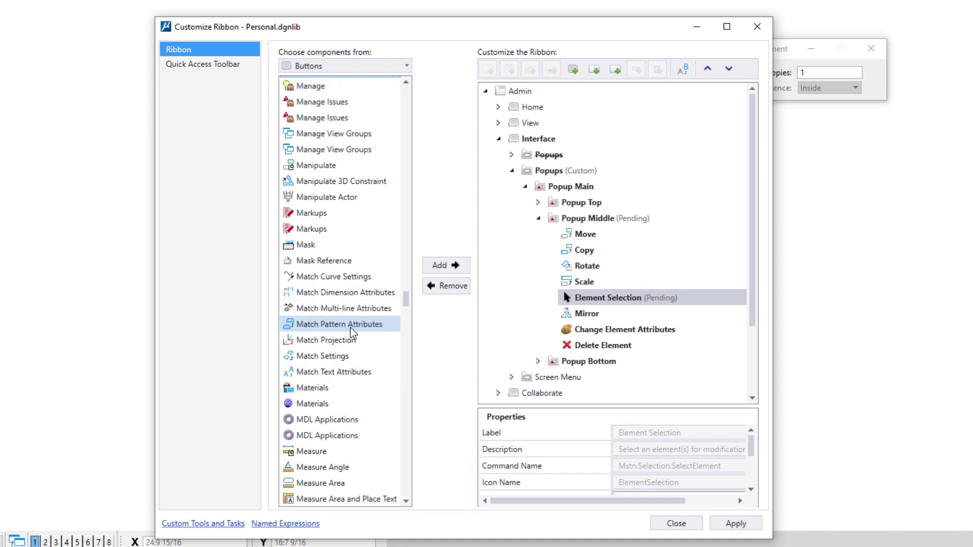
pyautogui.scroll(-4, 354, 342)
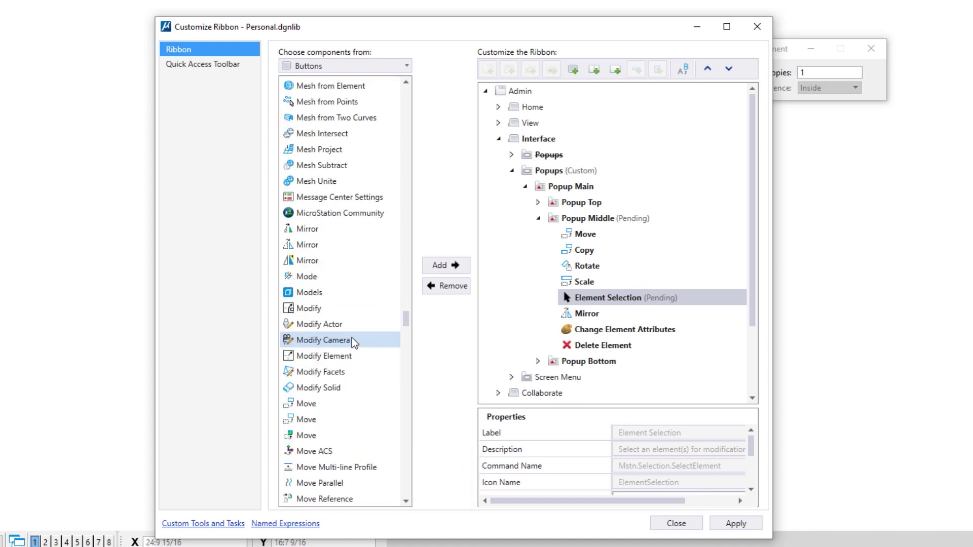
pyautogui.click(327, 357)
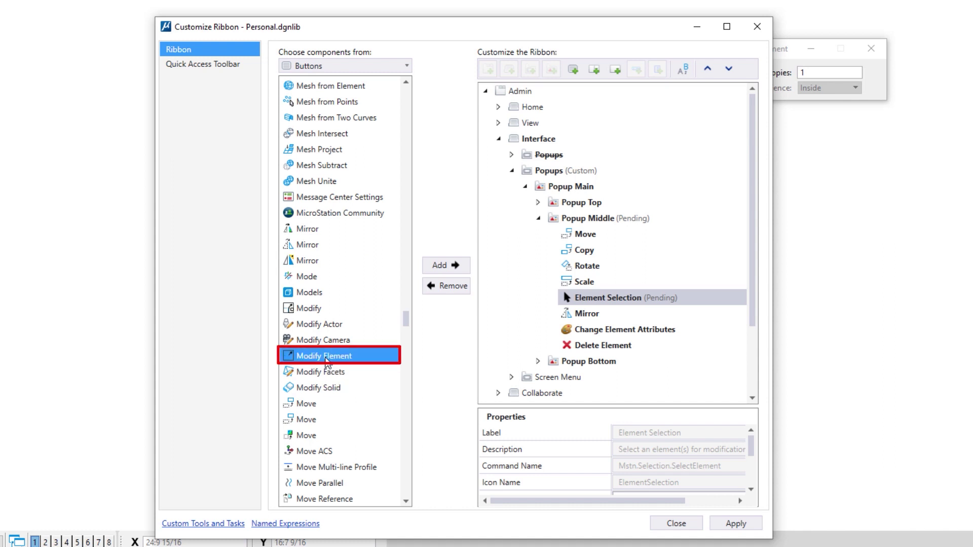
pyautogui.moveTo(326, 360); pyautogui.dragTo(656, 303)
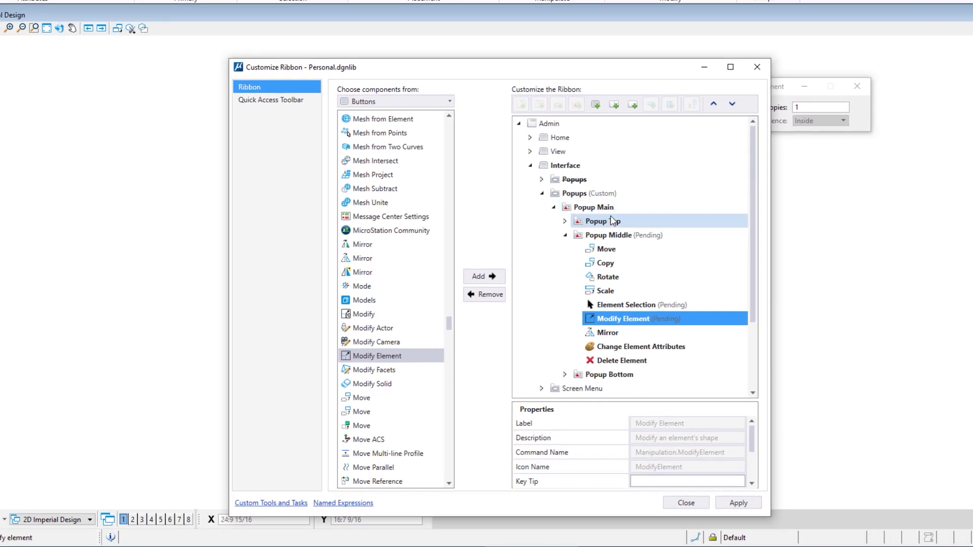
pyautogui.moveTo(580, 72); pyautogui.dragTo(364, 61)
# Apply the Popup Middle changes and check that the view's popup menu shows Modify Element.
pyautogui.rightClick(637, 203)
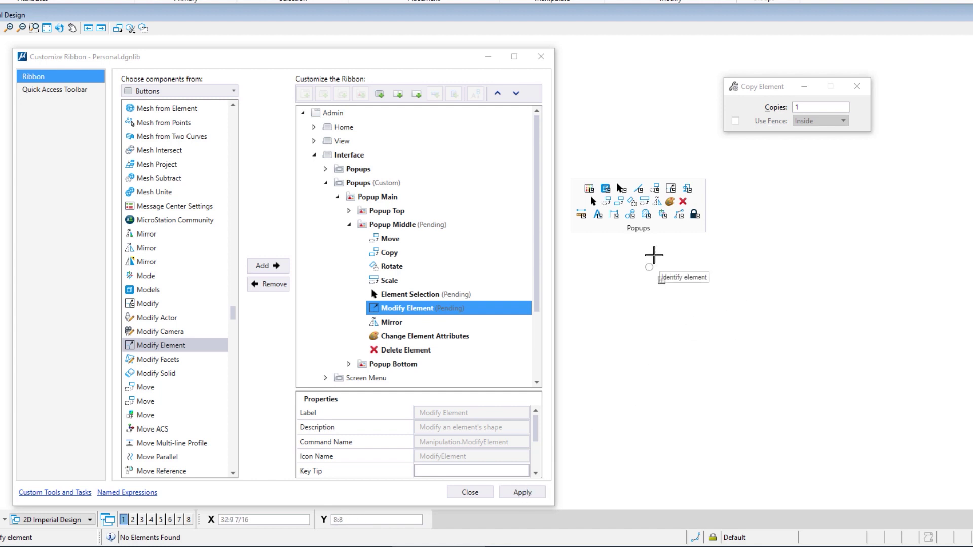
pyautogui.click(524, 497)
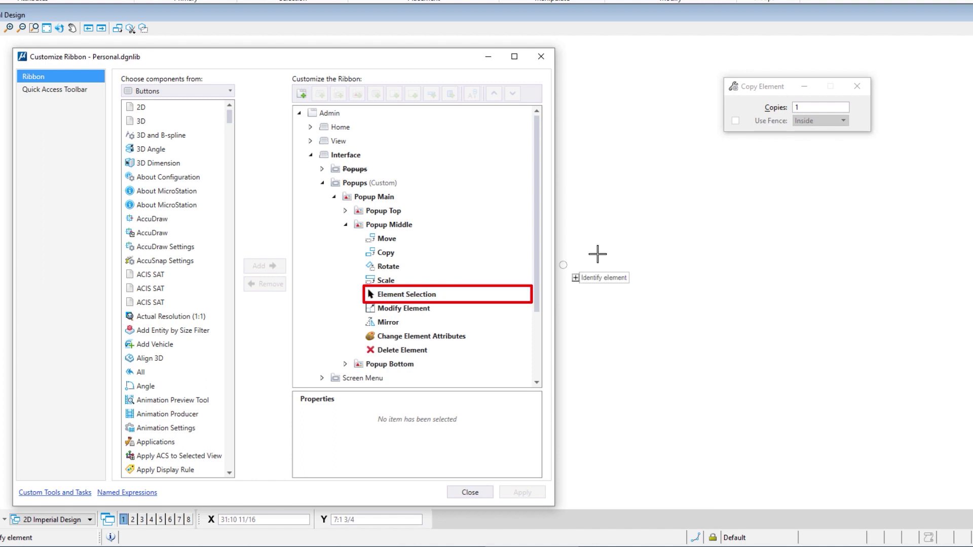
pyautogui.click(648, 217)
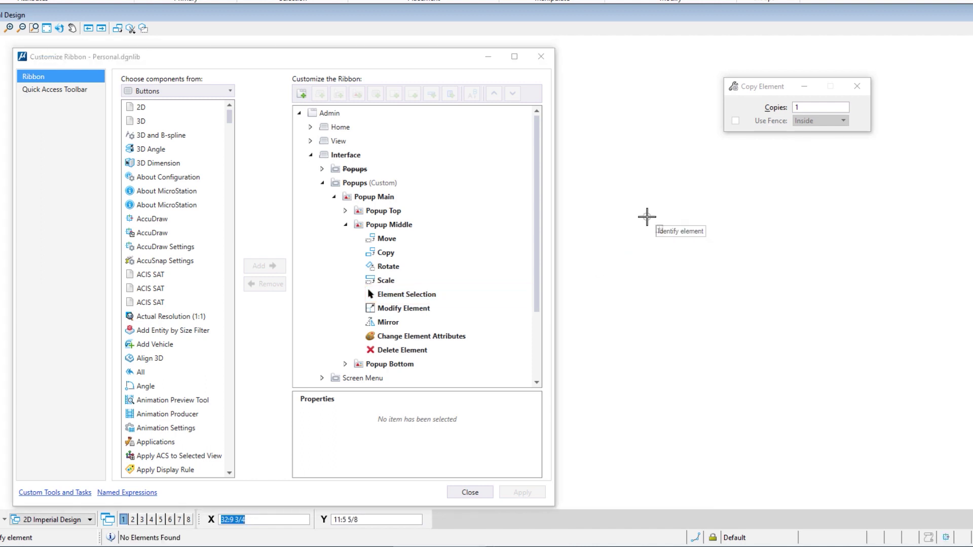
pyautogui.rightClick(647, 217)
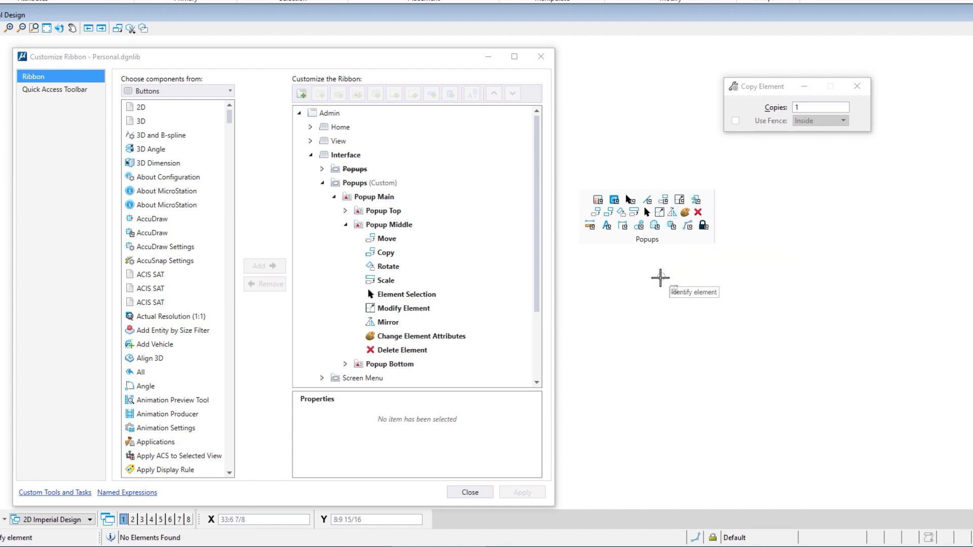
# Review Popup Main's Popup Middle group, close Customize Ribbon, and show the customized popup menu.
pyautogui.click(360, 199)
pyautogui.click(360, 199)
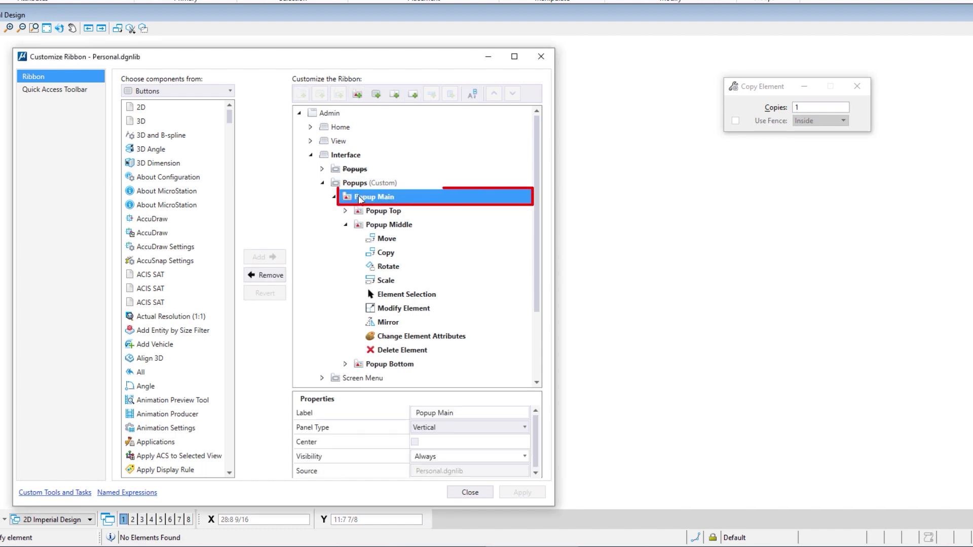
pyautogui.click(345, 225)
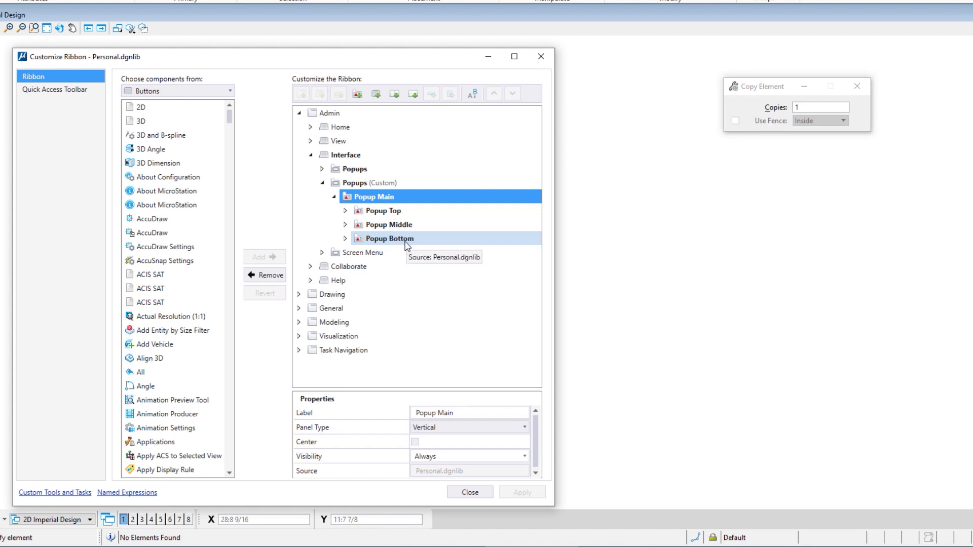
pyautogui.click(345, 225)
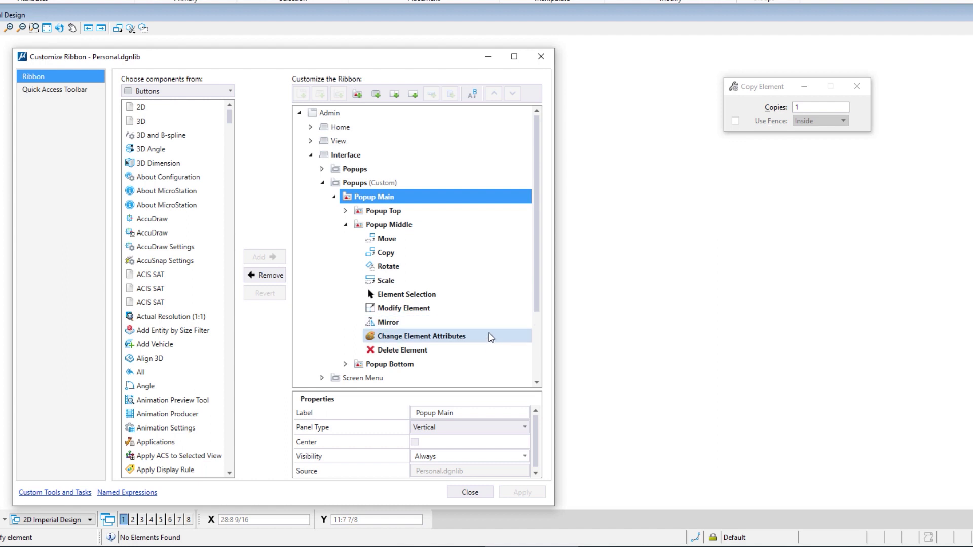
pyautogui.click(470, 493)
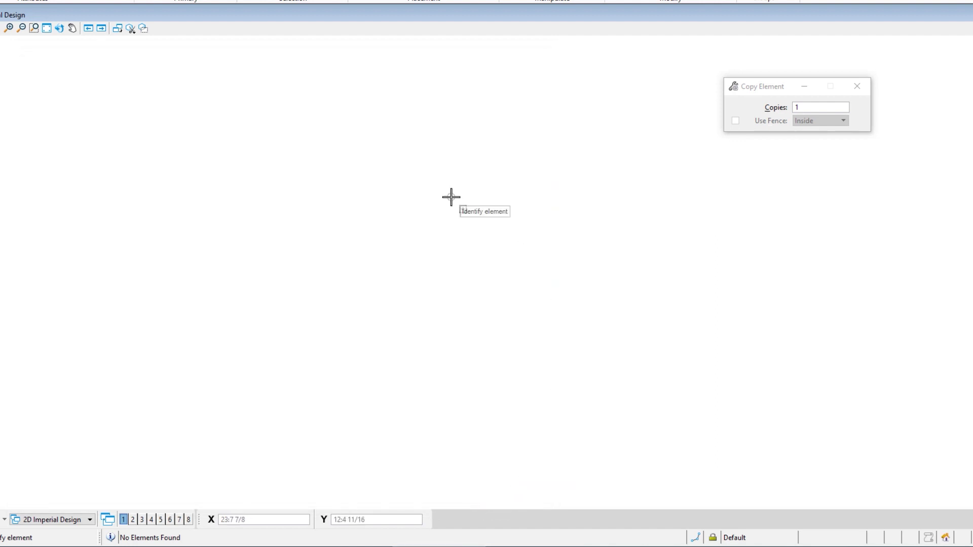
pyautogui.press('space')
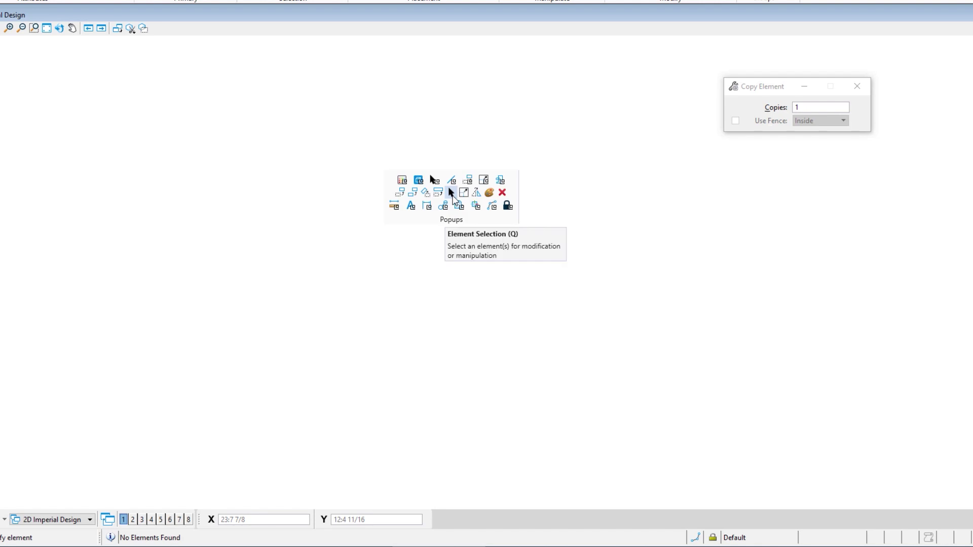